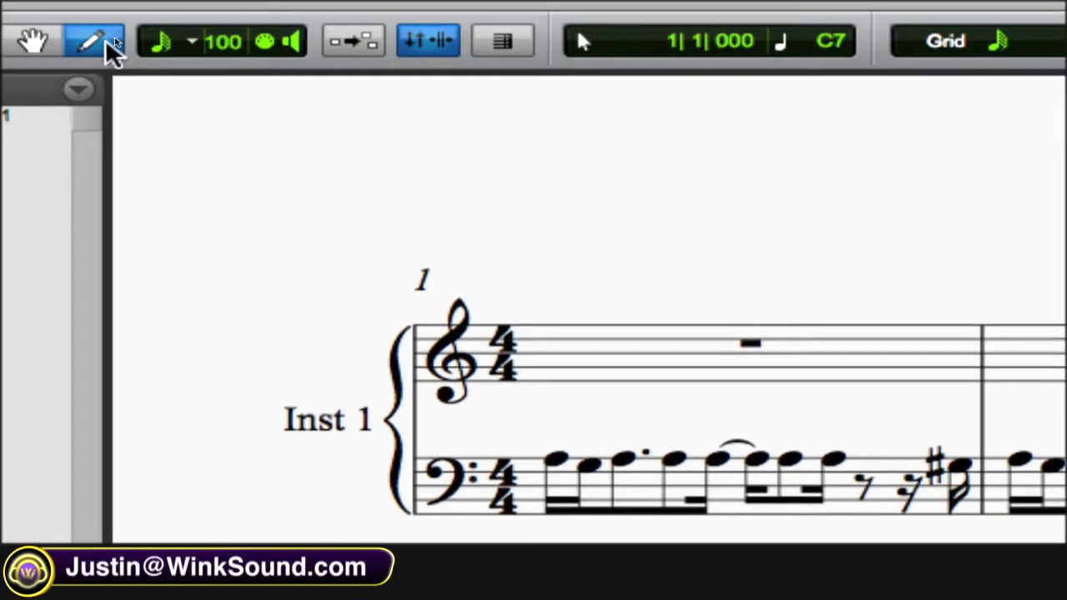
- Try drawing a run of notes in the treble staff from bar 10 with the Line Pencil shape, and undo it
{"action": "left_click", "coordinate": [107, 41]}
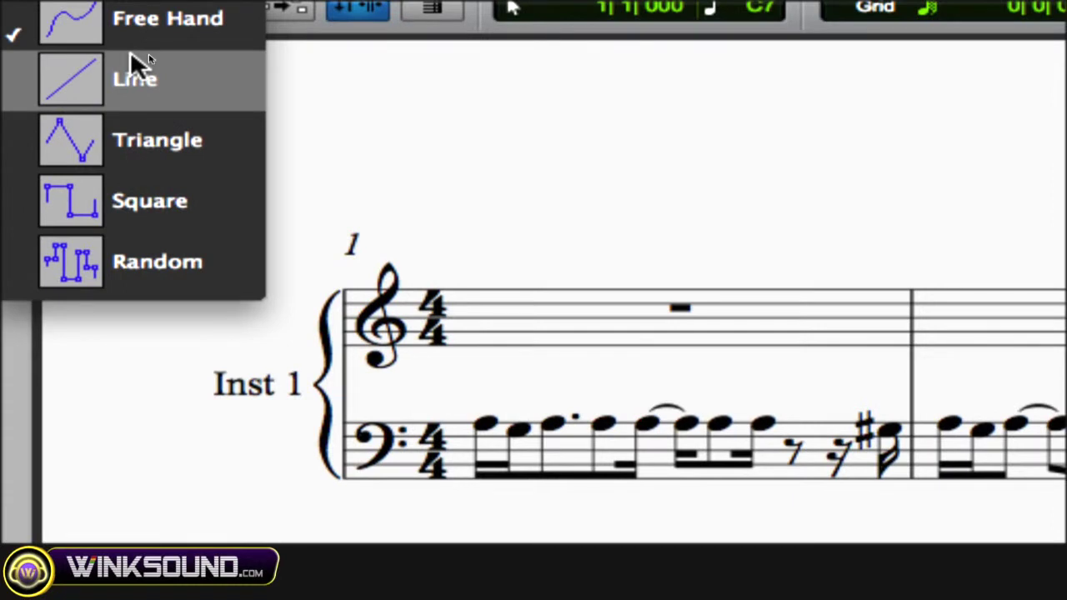
{"action": "left_click", "coordinate": [130, 52]}
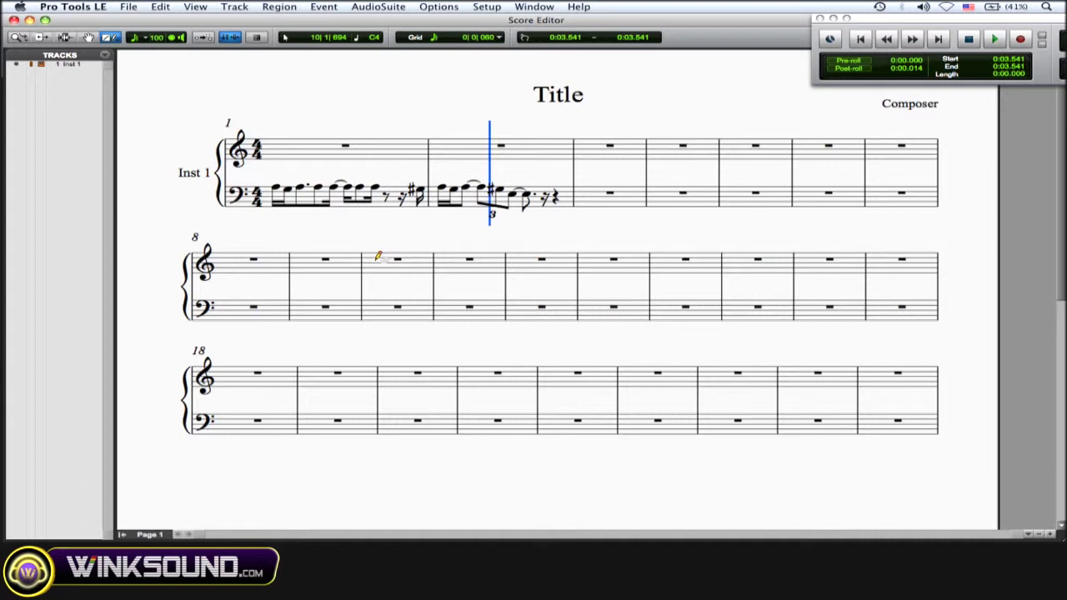
{"action": "left_click_drag", "start_coordinate": [377, 256], "coordinate": [693, 253]}
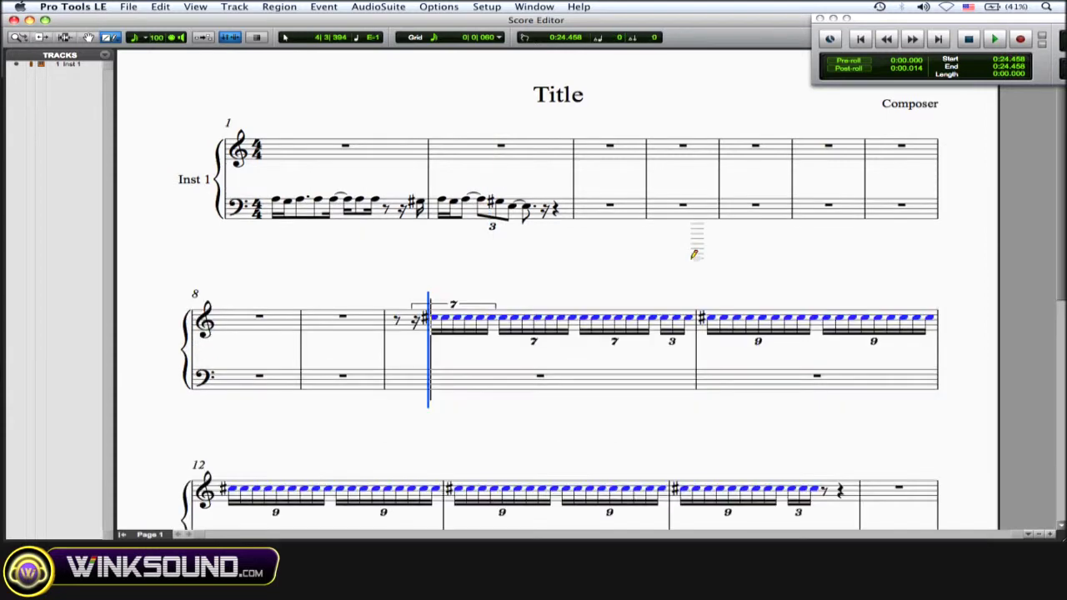
{"action": "key", "text": "super+z"}
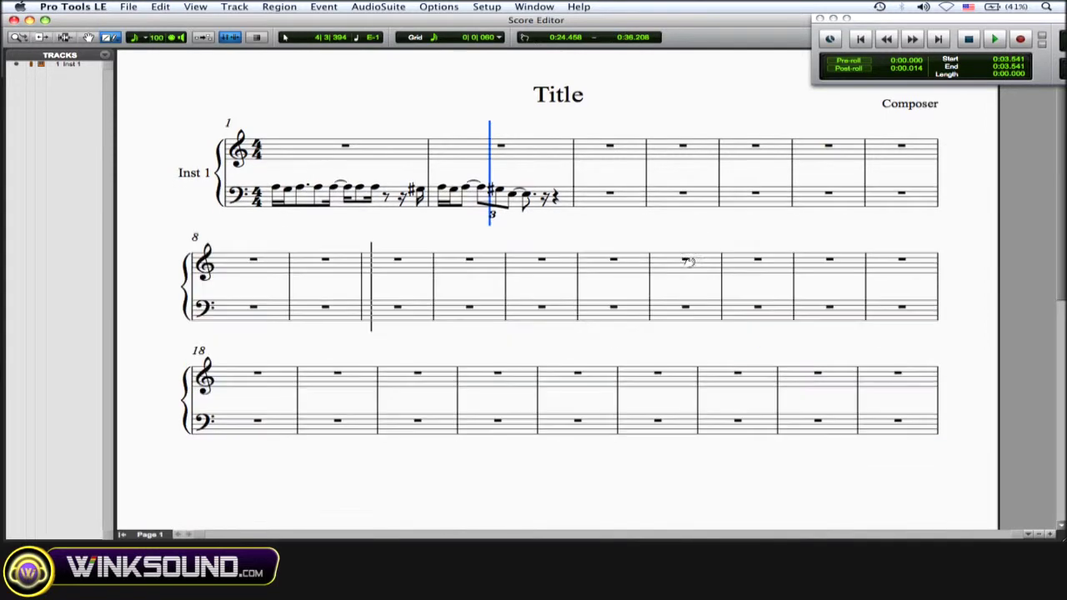
- Try the Triangle Pencil shape by drawing a run of notes in the treble staff around bar 10, and undo it
{"action": "left_click", "coordinate": [112, 38]}
{"action": "left_click", "coordinate": [138, 85]}
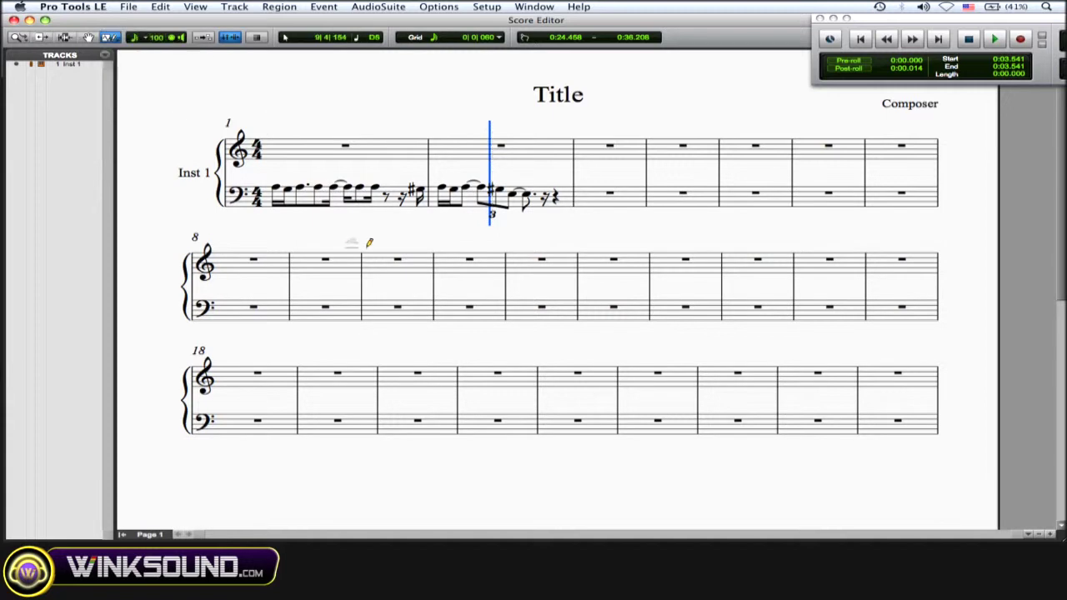
{"action": "mouse_move", "coordinate": [369, 241]}
{"action": "left_mouse_down"}
{"action": "mouse_move", "coordinate": [505, 249]}
{"action": "mouse_move", "coordinate": [596, 274]}
{"action": "left_mouse_up"}
{"action": "key", "text": "super+z"}
- Try the Square Pencil shape by drawing a run of notes in the treble staff from bar 11, and undo it
{"action": "left_click", "coordinate": [111, 40]}
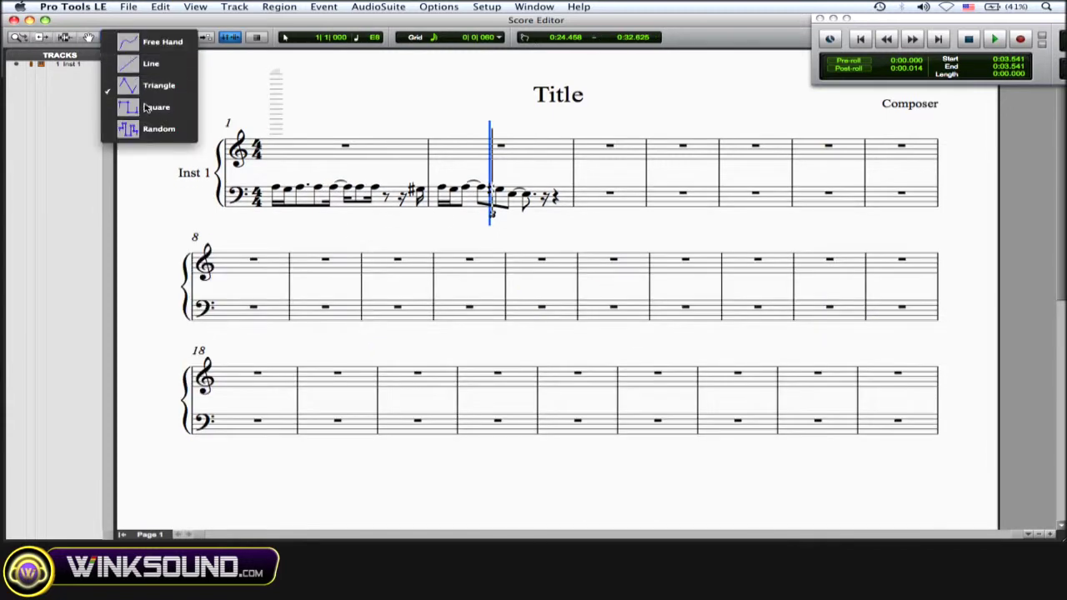
{"action": "left_click", "coordinate": [145, 106]}
{"action": "left_click", "coordinate": [466, 265]}
{"action": "left_click_drag", "start_coordinate": [470, 260], "coordinate": [637, 272]}
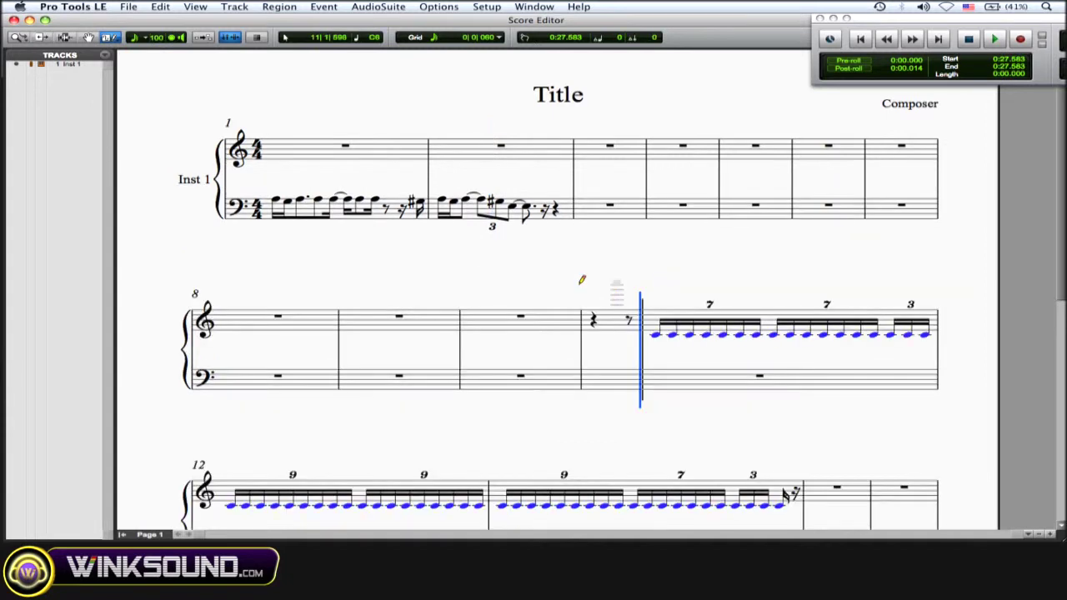
{"action": "key", "text": "super+z"}
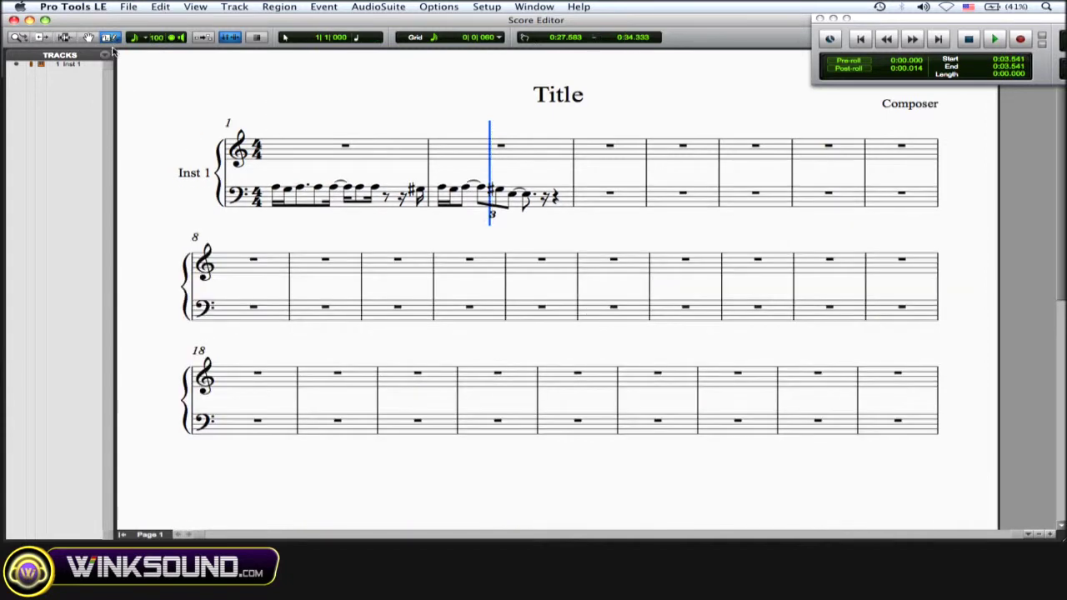
- Try the Random Pencil shape by drawing note runs in the treble and bass staves from bar 11, and undo them
{"action": "left_click_drag", "start_coordinate": [116, 43], "coordinate": [150, 133]}
{"action": "left_click_drag", "start_coordinate": [464, 259], "coordinate": [744, 270]}
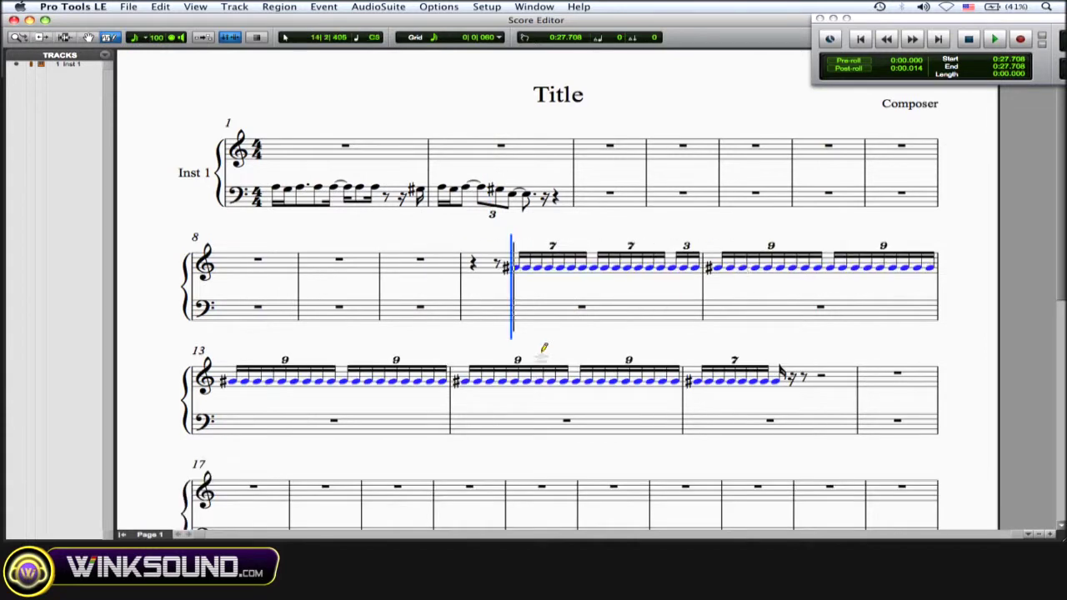
{"action": "left_click_drag", "start_coordinate": [564, 307], "coordinate": [705, 309]}
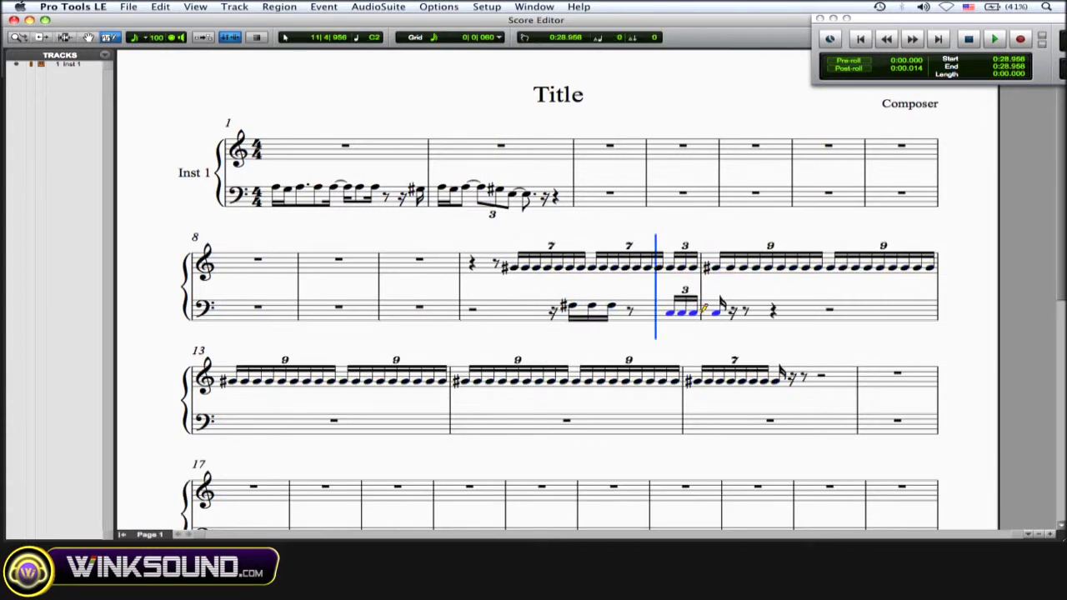
{"action": "key", "text": "super+z"}
{"action": "key", "text": "super+z"}
{"action": "key", "text": "super+z"}
{"action": "key", "text": "super+z"}
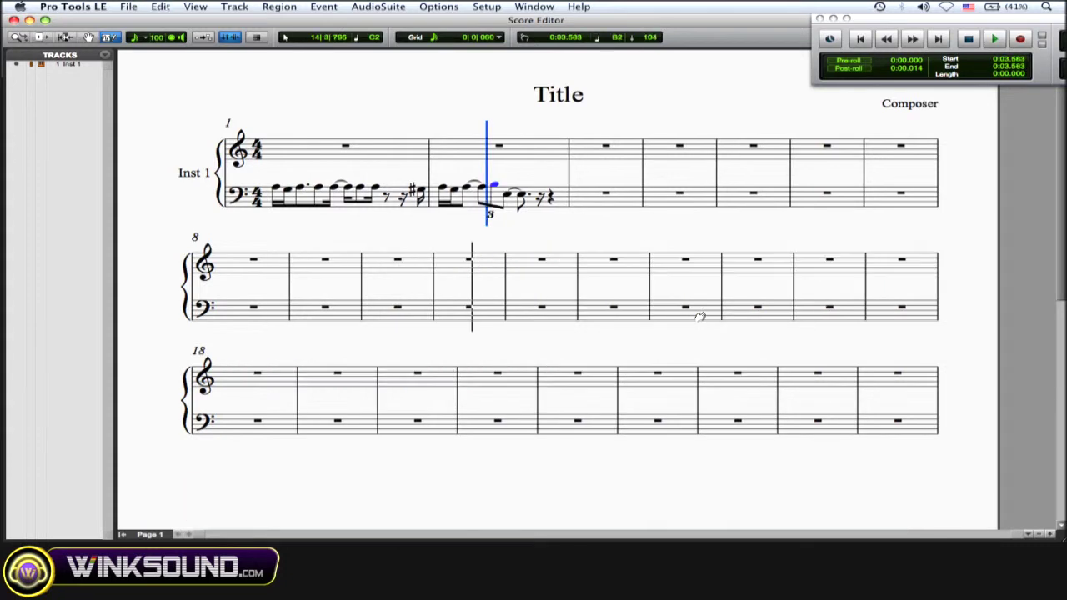
- Set the Pencil to Free Hand and insert two short bass notes in bar 3 and one note on each staff in bar 4
{"action": "left_click", "coordinate": [111, 37]}
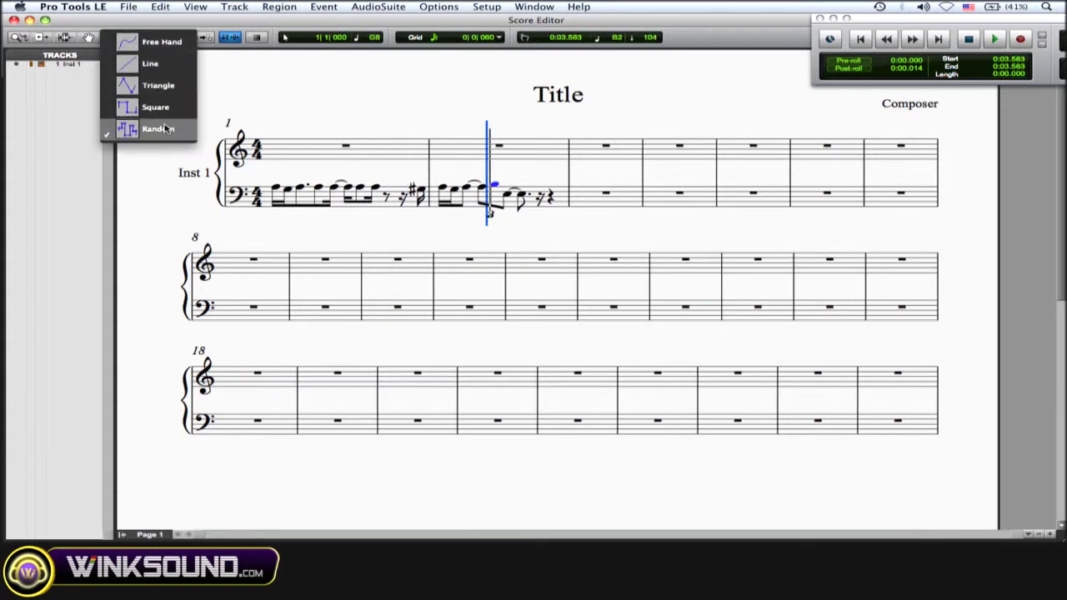
{"action": "left_click", "coordinate": [173, 48]}
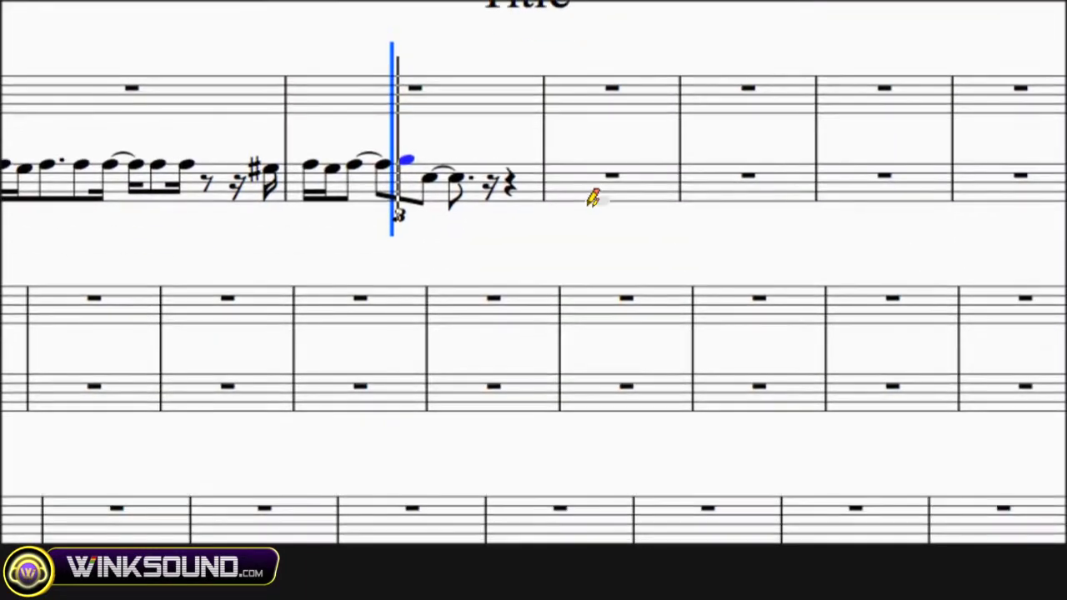
{"action": "left_click", "coordinate": [621, 233]}
{"action": "left_click", "coordinate": [753, 230]}
{"action": "left_click", "coordinate": [887, 231]}
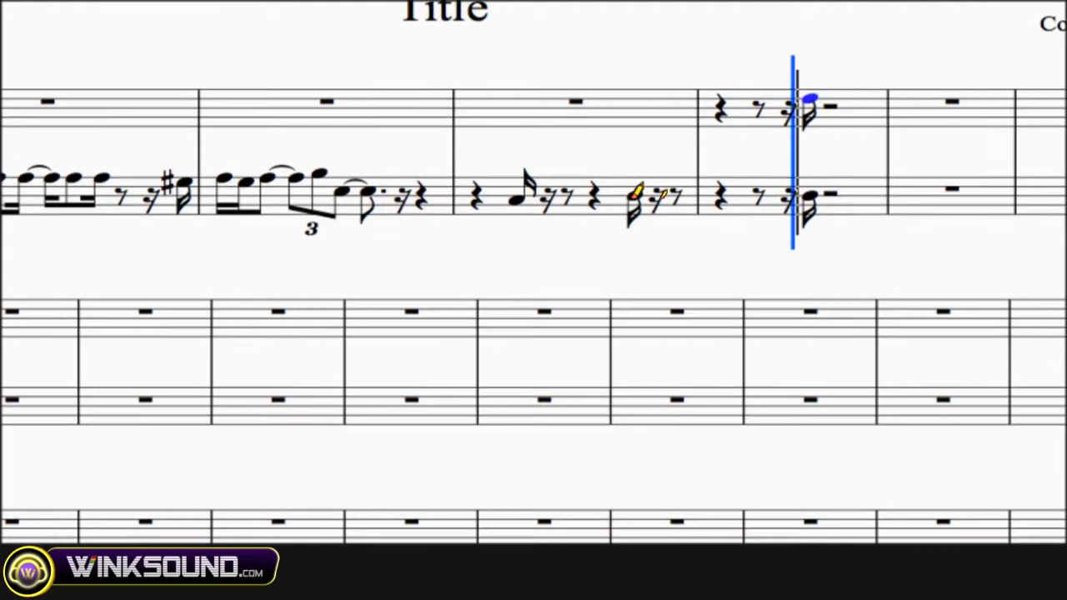
- Erase the two bass notes in bar 3 and move the last tied bass note of bar 2 later and down to A1
{"action": "left_click", "coordinate": [633, 196]}
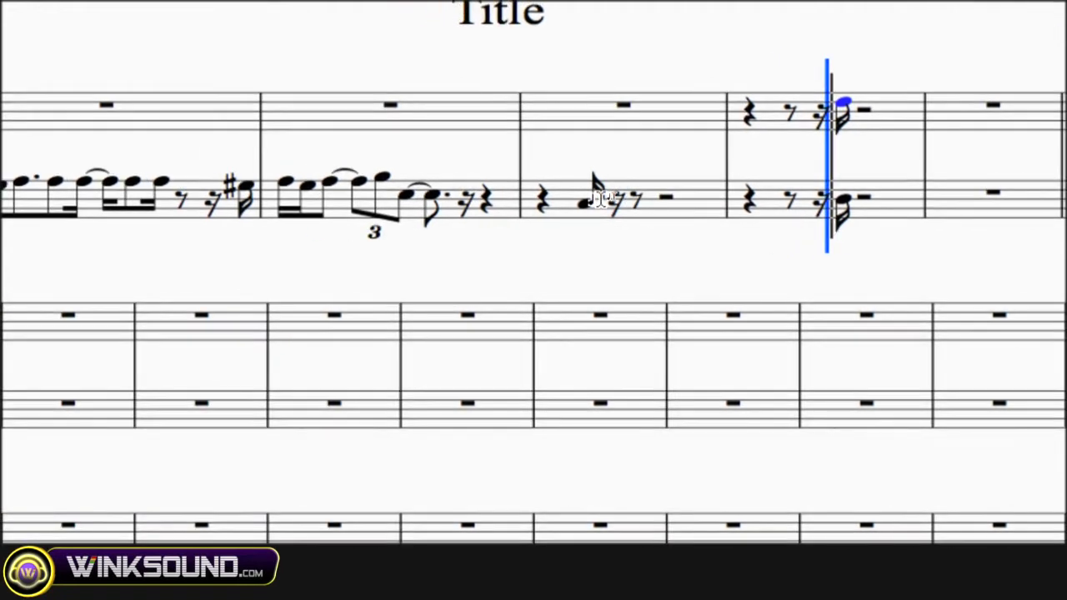
{"action": "left_click", "coordinate": [599, 197]}
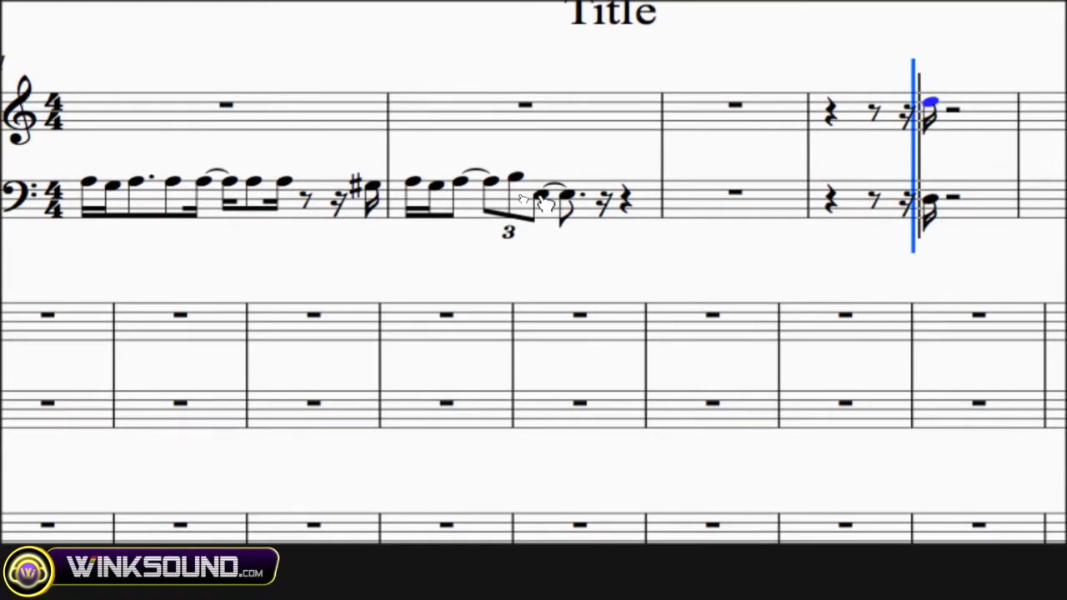
{"action": "left_click", "coordinate": [535, 197]}
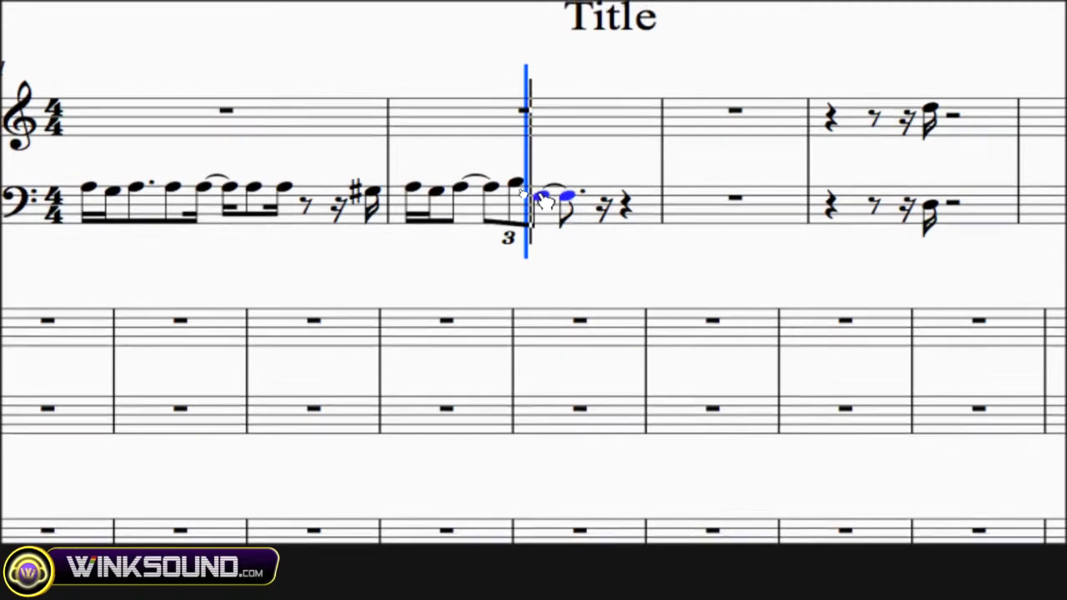
{"action": "mouse_move", "coordinate": [544, 199]}
{"action": "left_mouse_down"}
{"action": "mouse_move", "coordinate": [551, 133]}
{"action": "mouse_move", "coordinate": [553, 234]}
{"action": "mouse_move", "coordinate": [551, 187]}
{"action": "mouse_move", "coordinate": [474, 205]}
{"action": "mouse_move", "coordinate": [710, 212]}
{"action": "mouse_move", "coordinate": [612, 200]}
{"action": "left_mouse_up"}
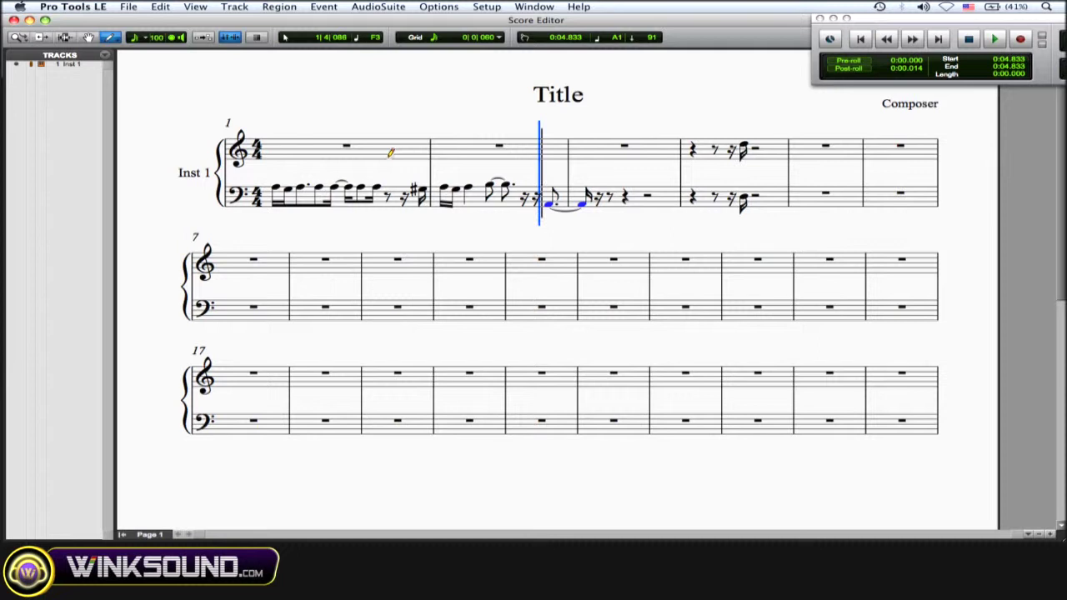
- Try inserting an F3 in bar 1 and a B3 in bar 2 of the treble staff, and undo both
{"action": "left_click", "coordinate": [390, 153]}
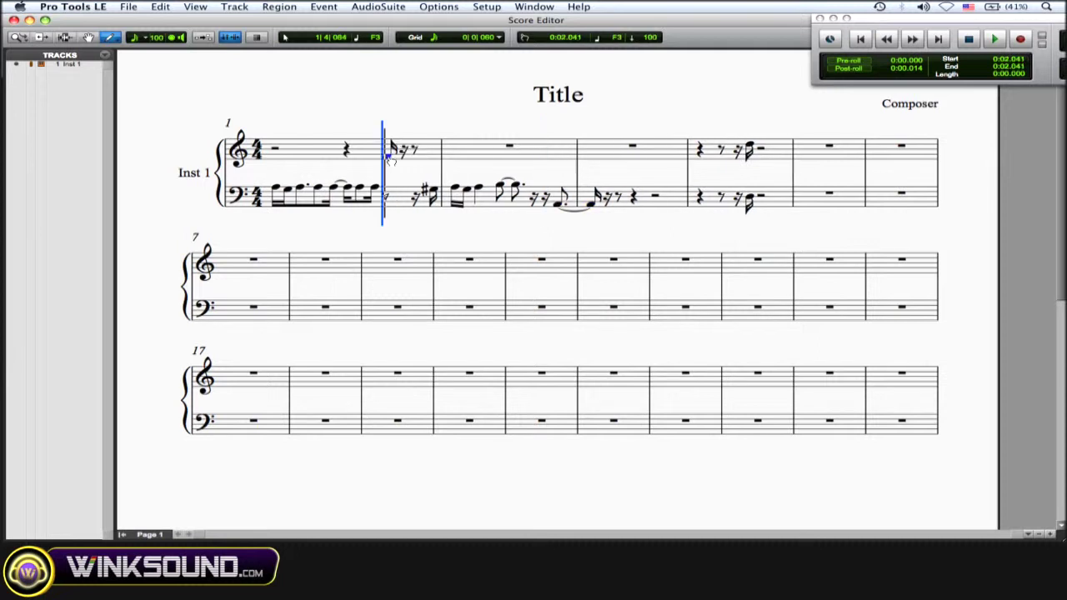
{"action": "left_click", "coordinate": [473, 146]}
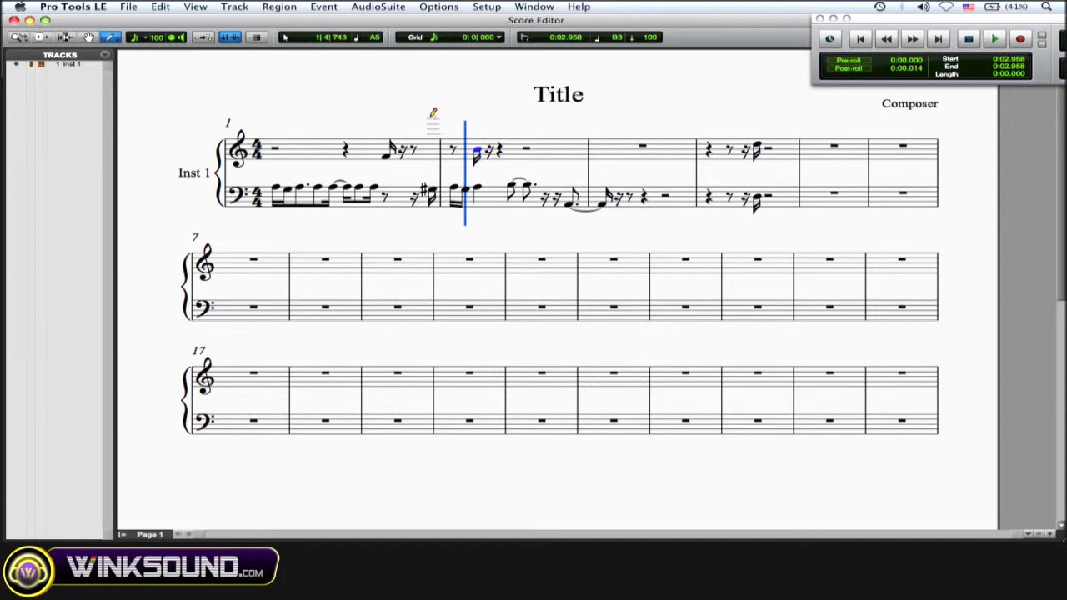
{"action": "key", "text": "super+z"}
{"action": "key", "text": "super+z"}
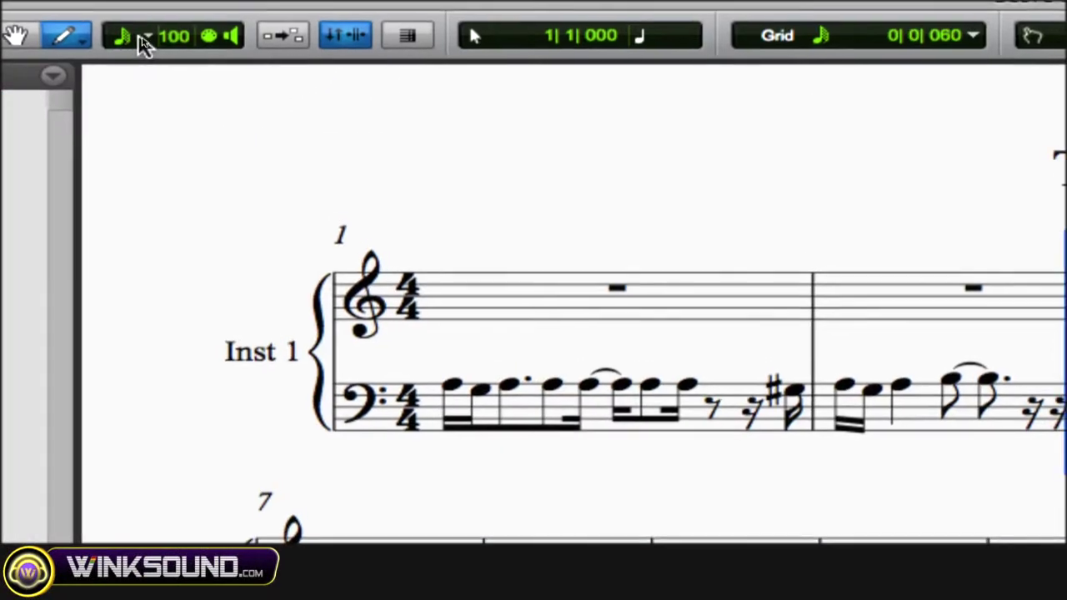
- Try inserting a bass note in bar 5 with the note duration following the 1/64-note grid, and undo it
{"action": "left_click", "coordinate": [140, 39]}
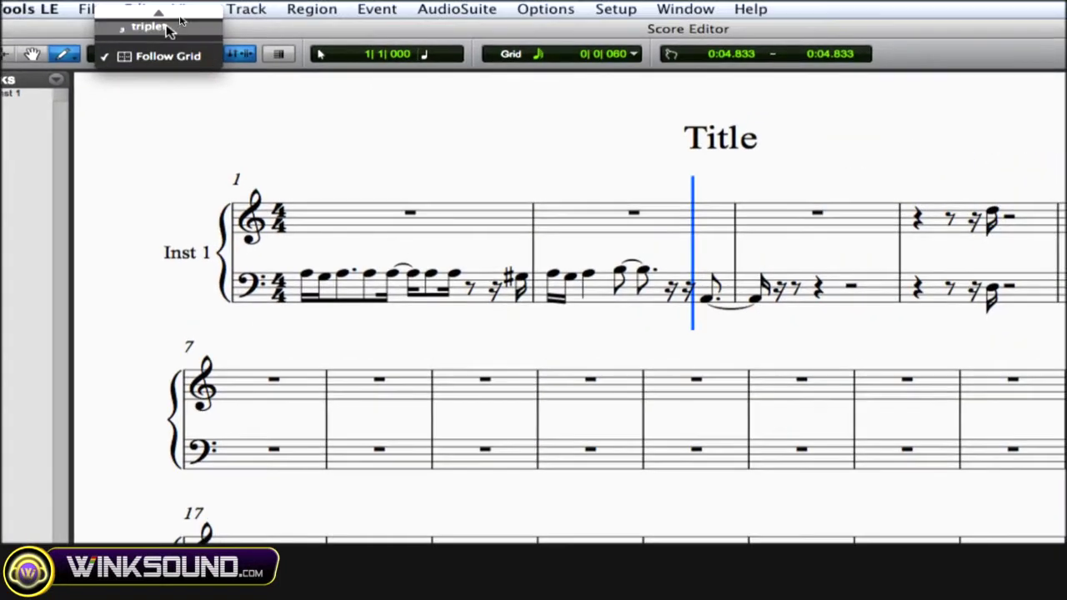
{"action": "mouse_move", "coordinate": [173, 7]}
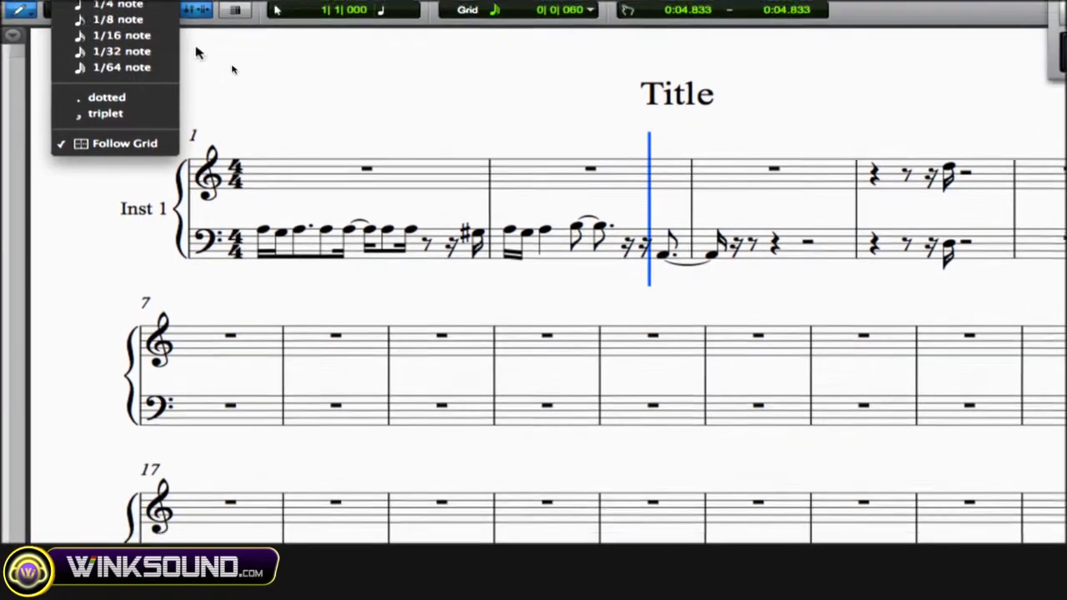
{"action": "left_click", "coordinate": [231, 65]}
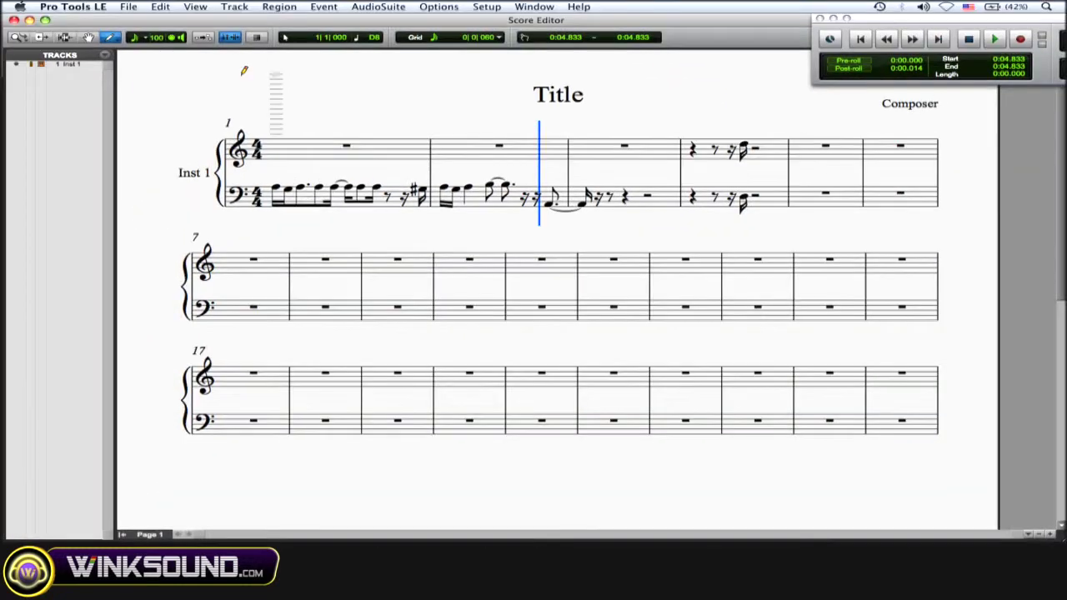
{"action": "left_click", "coordinate": [500, 38]}
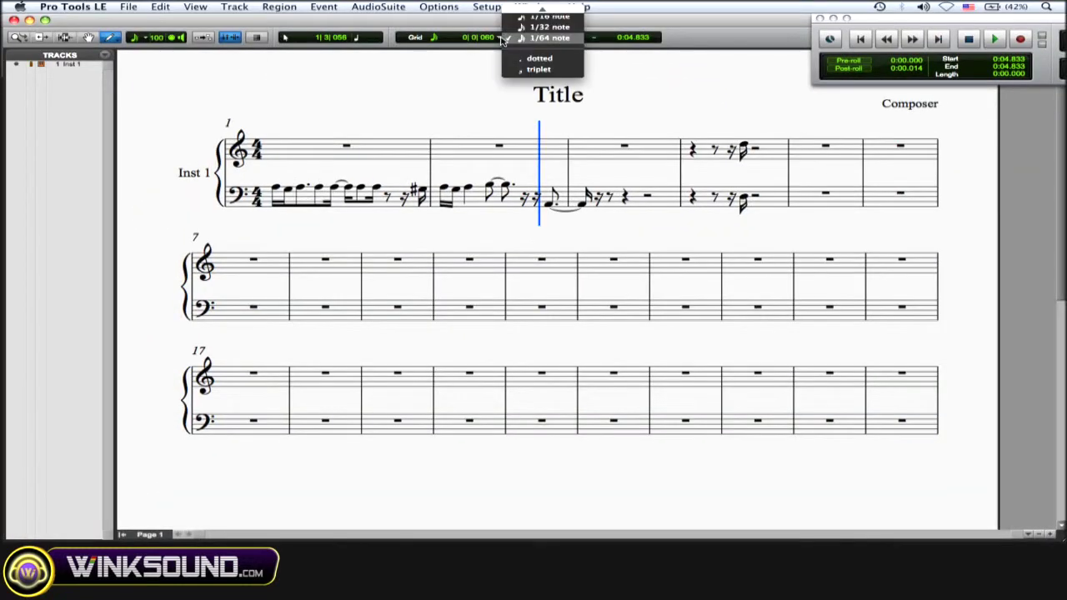
{"action": "left_click", "coordinate": [400, 70]}
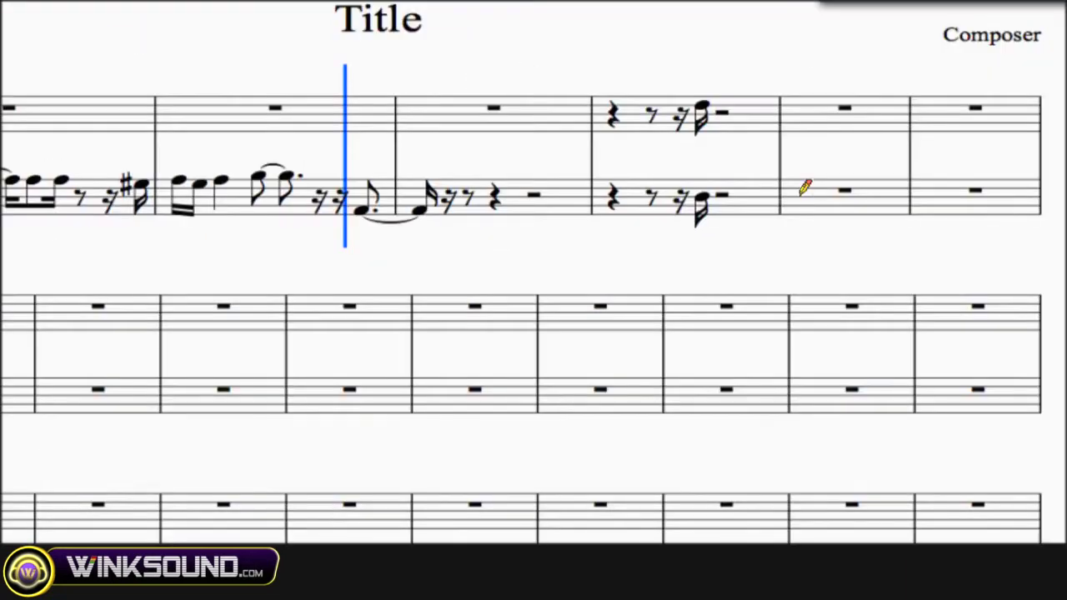
{"action": "left_click", "coordinate": [801, 192]}
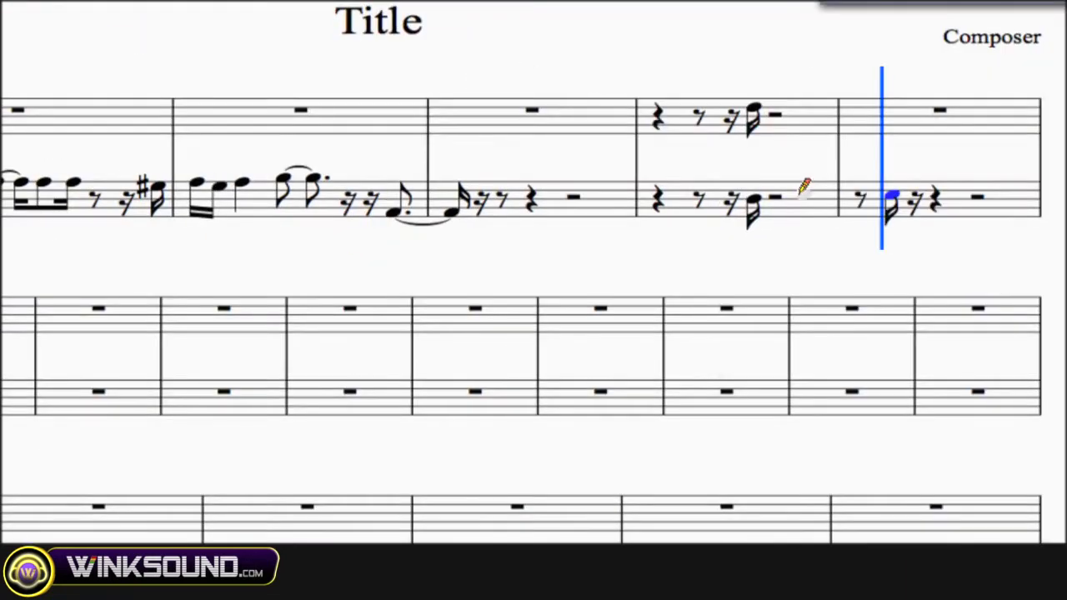
{"action": "key", "text": "super+z"}
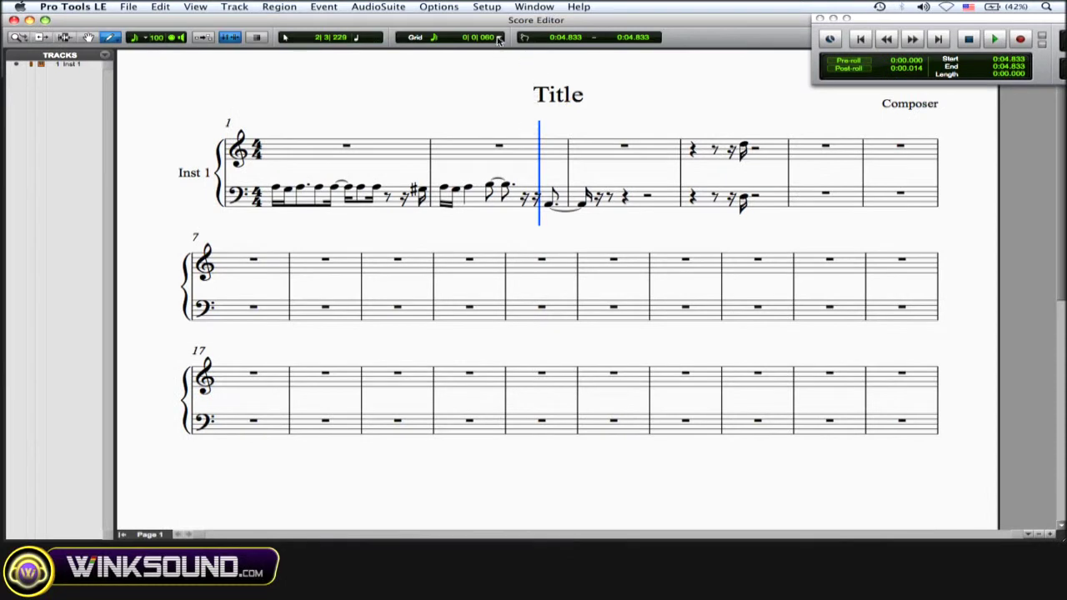
- Set the grid value to 1/2 note and insert a half note C2 in the bass staff of bar 5
{"action": "left_click", "coordinate": [499, 38]}
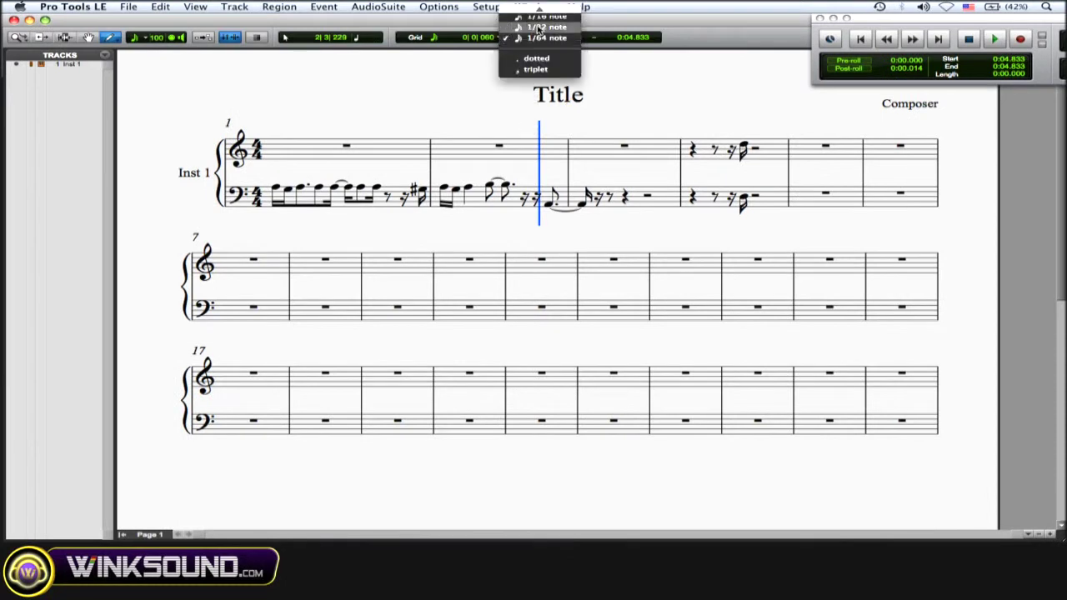
{"action": "mouse_move", "coordinate": [540, 10]}
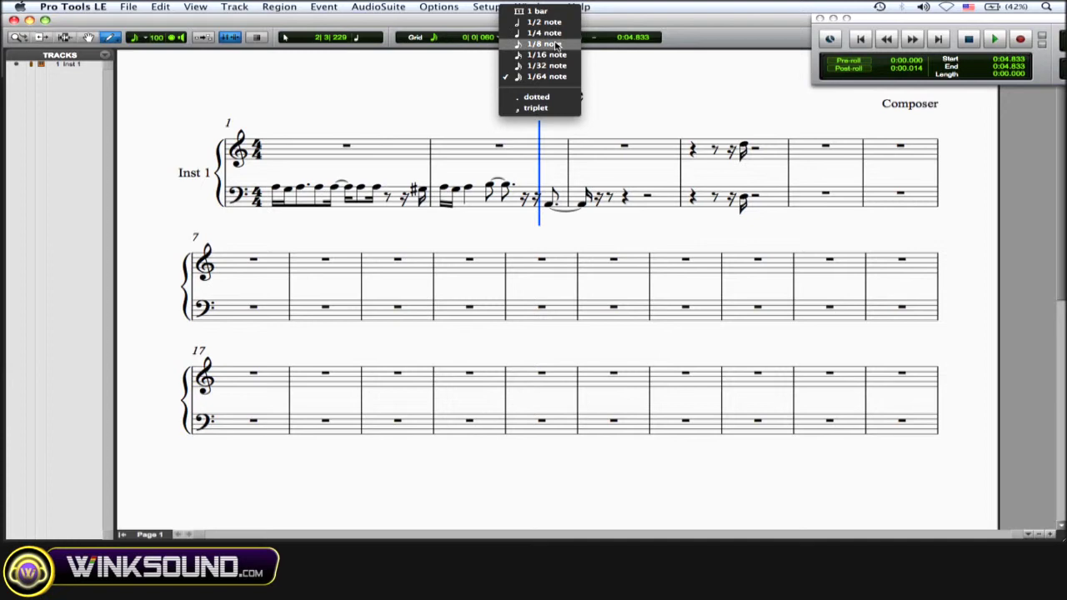
{"action": "left_click", "coordinate": [546, 21]}
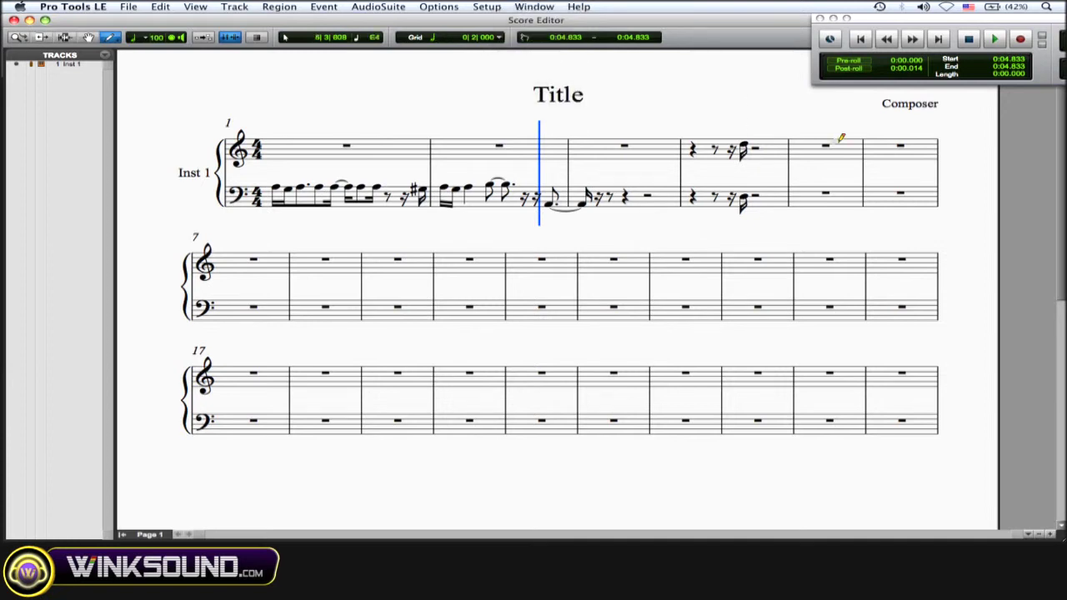
{"action": "left_click", "coordinate": [831, 195]}
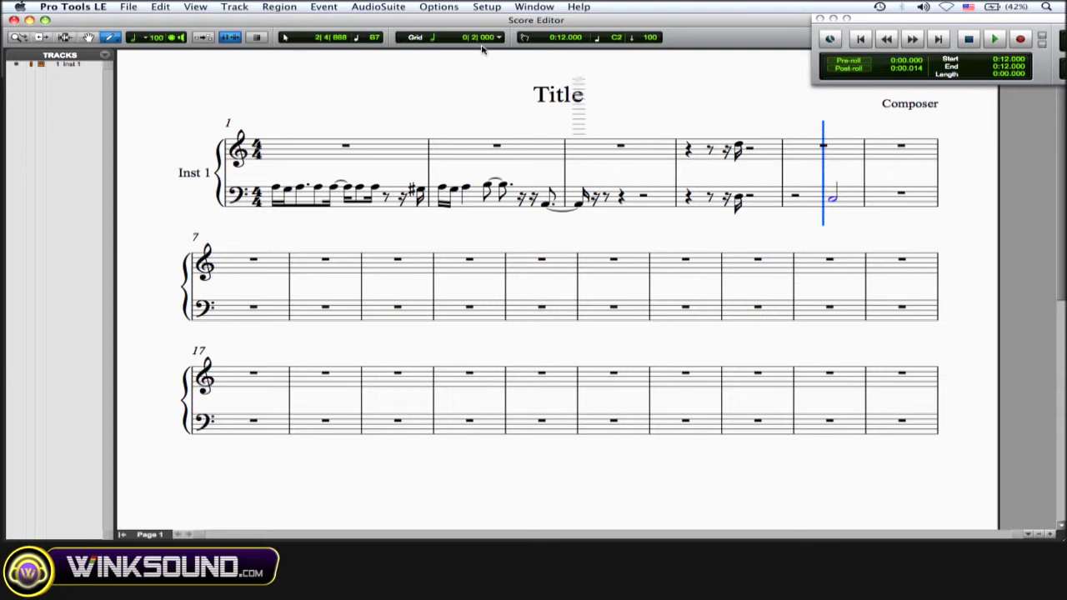
- Keep the note duration on Follow Grid, set the grid value to 1 bar and insert a whole note in the treble staff of bar 7
{"action": "left_click", "coordinate": [142, 38]}
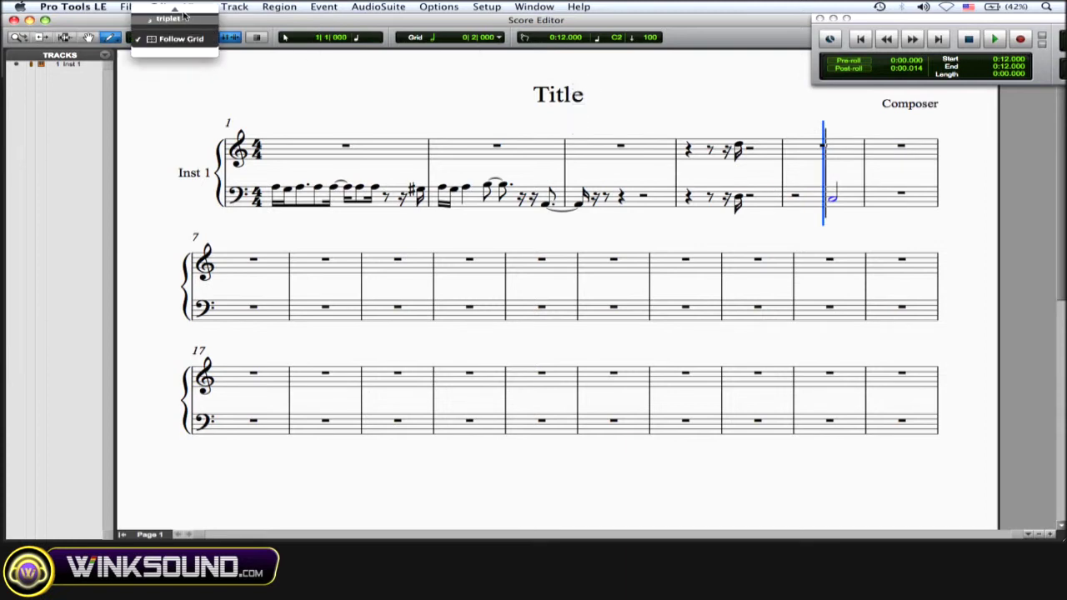
{"action": "mouse_move", "coordinate": [185, 15]}
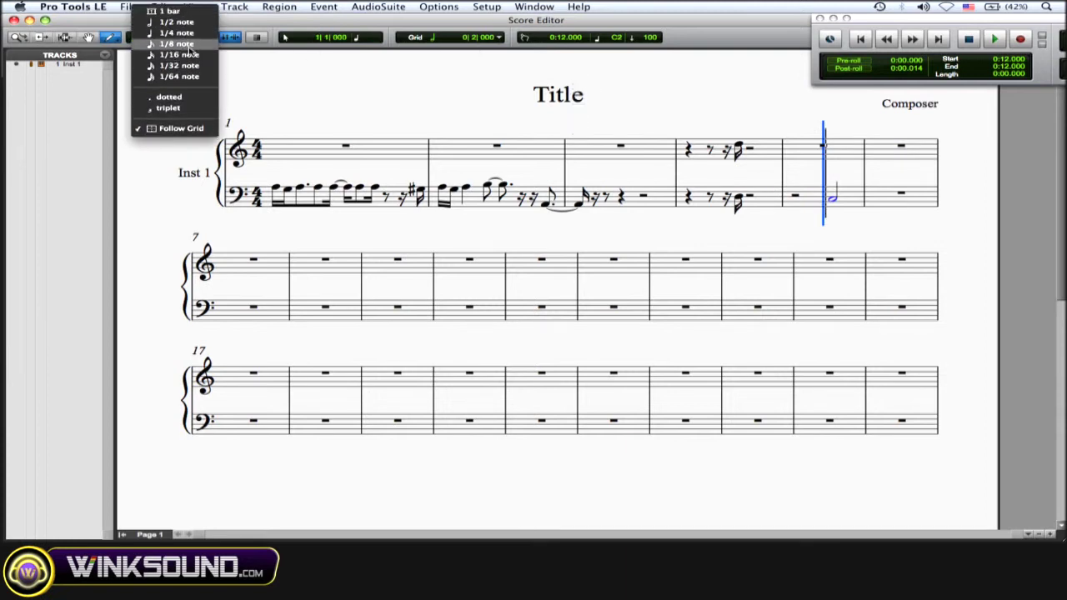
{"action": "left_click", "coordinate": [177, 43]}
{"action": "left_click", "coordinate": [498, 38]}
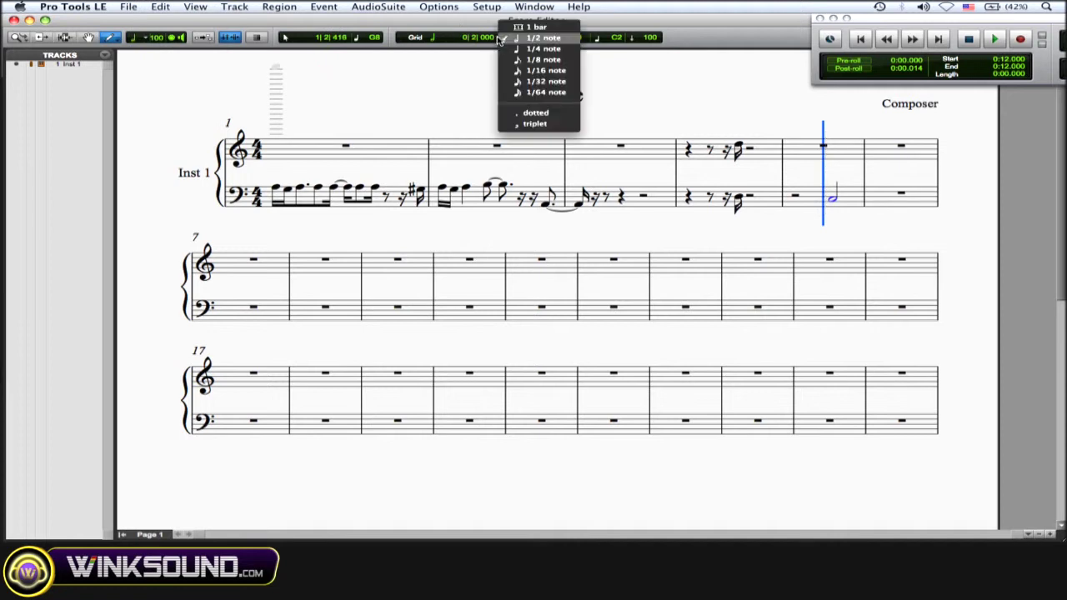
{"action": "left_click", "coordinate": [540, 28]}
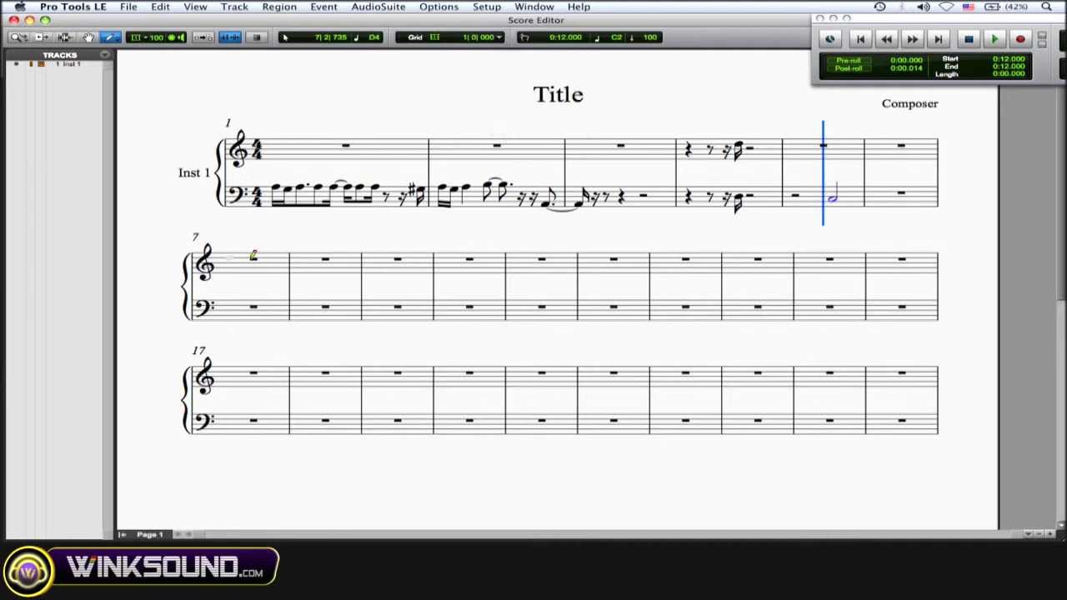
{"action": "left_click", "coordinate": [253, 258]}
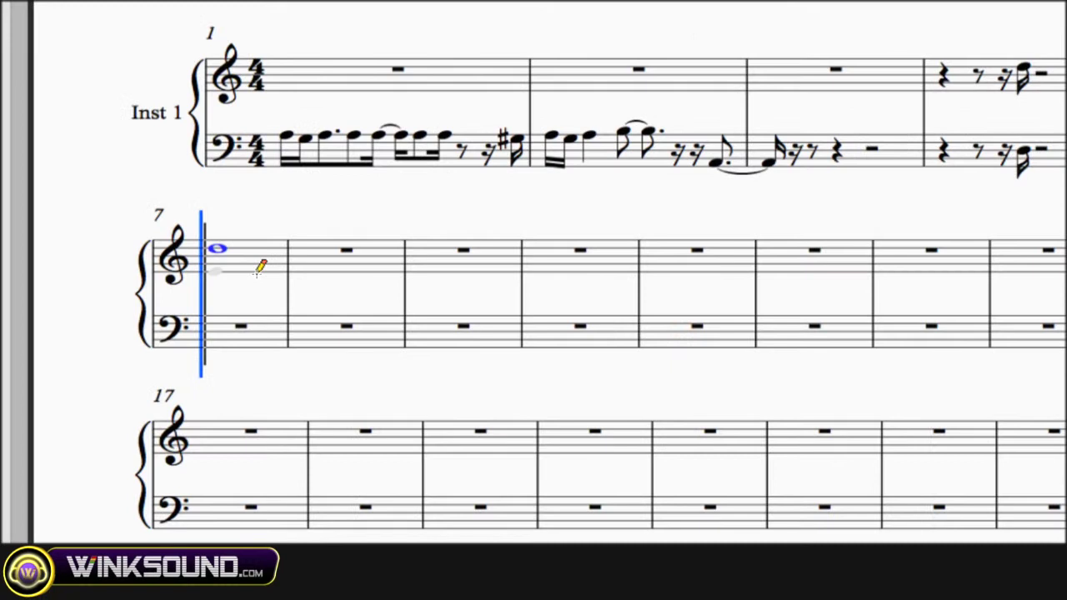